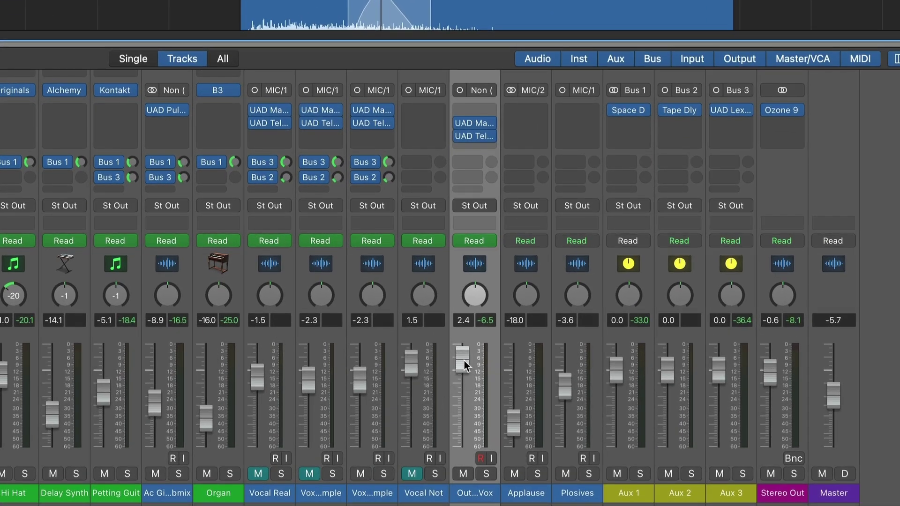
# Pull the Out Of Tune Vox fader down from 2.4 dB to roughly 0 dB.
pyautogui.moveTo(465, 358); pyautogui.dragTo(465, 377)
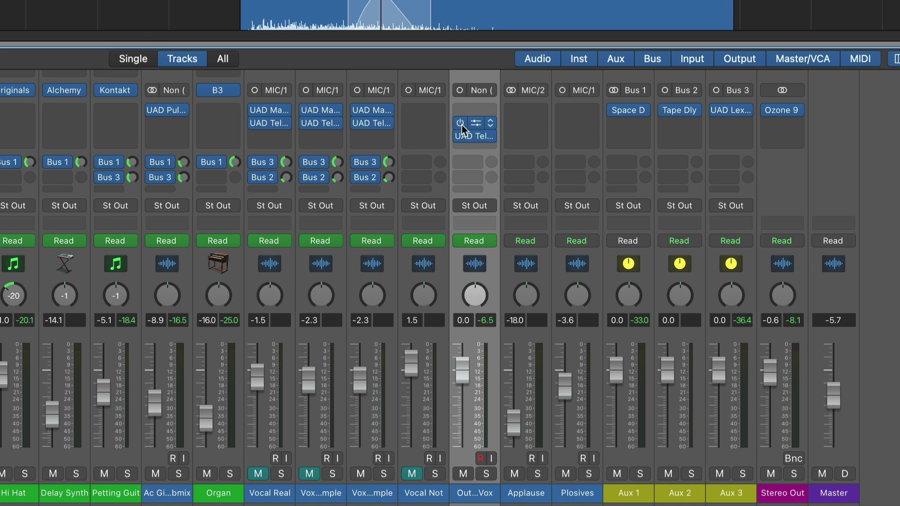
# Insert Audio Units > Celemony > Melodyne > Mono on the Out Of Tune Vox channel.
pyautogui.click(490, 109)
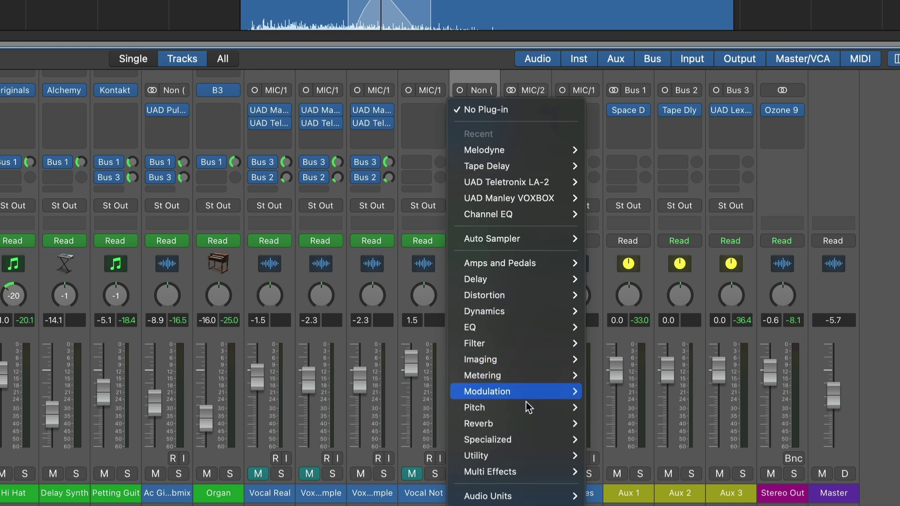
pyautogui.moveTo(524, 503)
pyautogui.moveTo(598, 485)
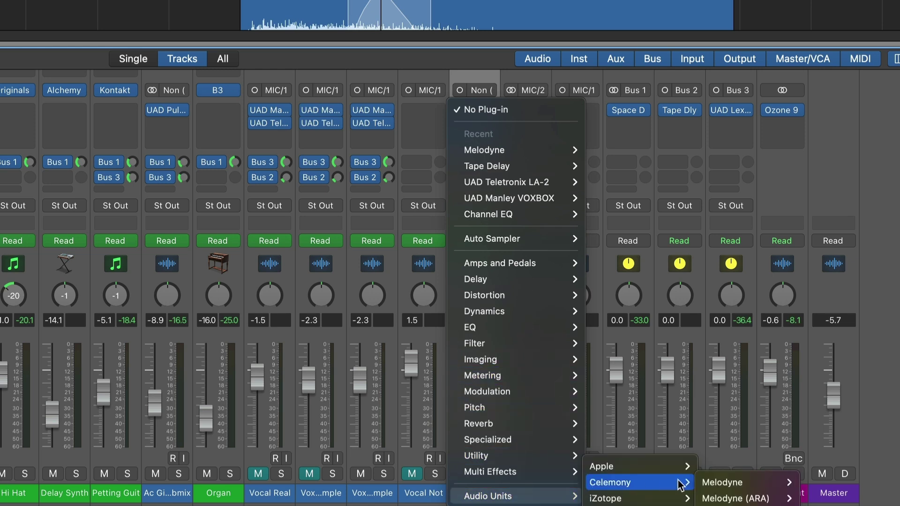
pyautogui.moveTo(716, 488)
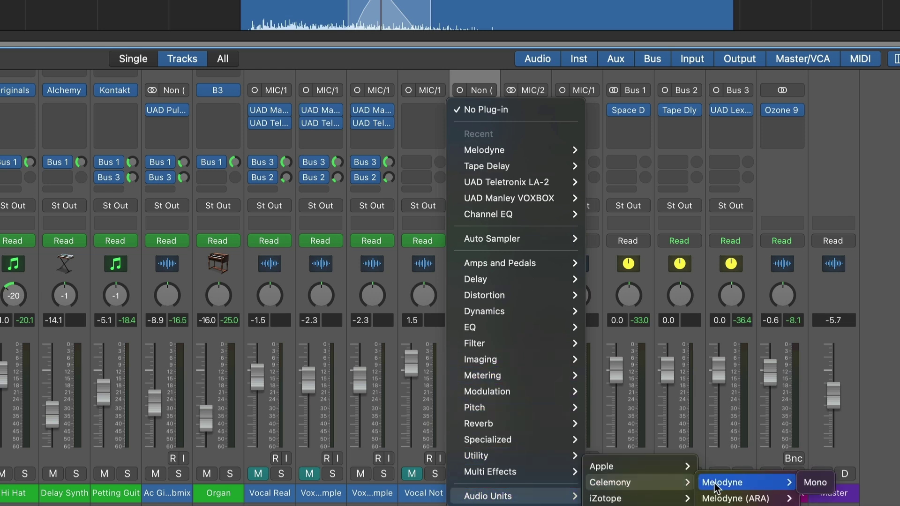
pyautogui.click(820, 488)
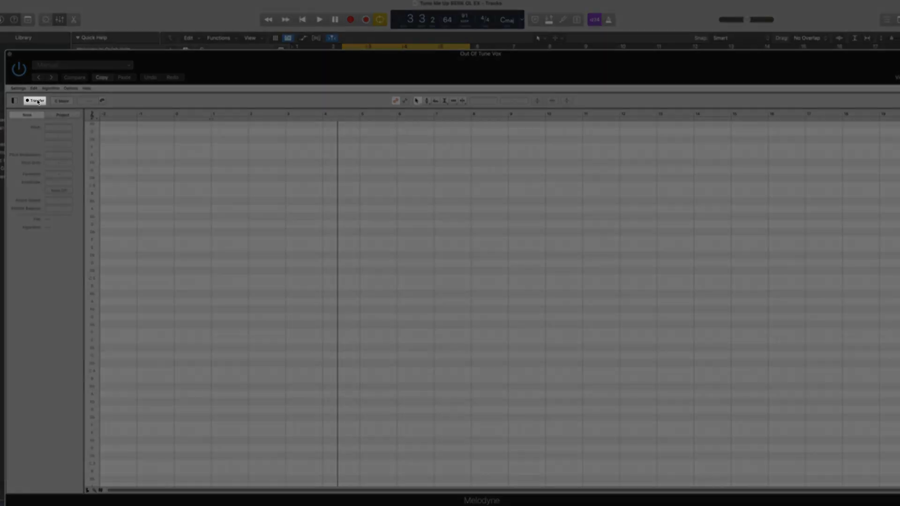
# Arm Melodyne's Transfer, nudge the cycle start earlier, and play the vocal into Melodyne.
pyautogui.click(35, 101)
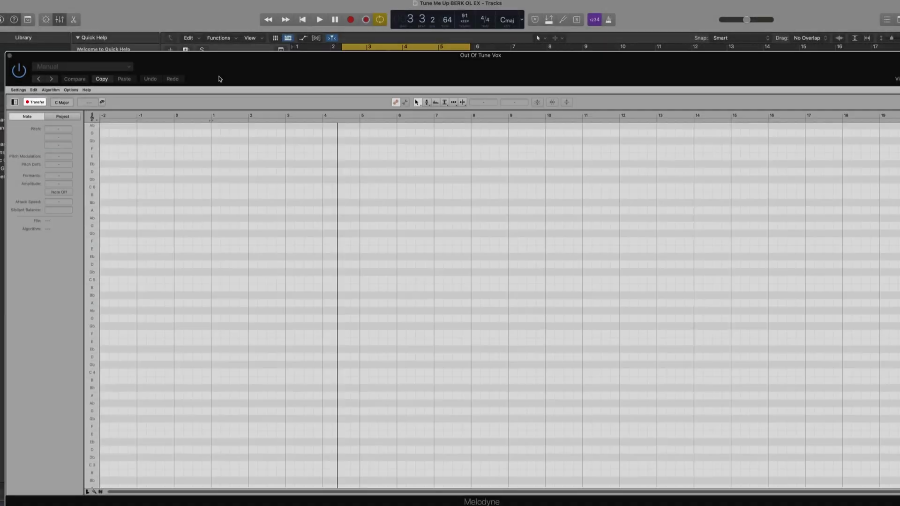
pyautogui.moveTo(217, 80); pyautogui.dragTo(199, 232)
pyautogui.moveTo(352, 48); pyautogui.dragTo(351, 46)
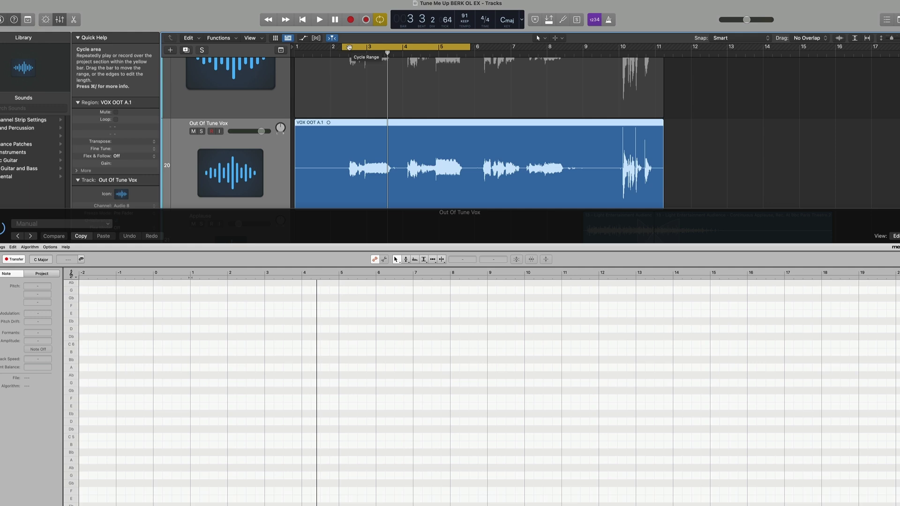
pyautogui.moveTo(341, 47); pyautogui.dragTo(344, 47)
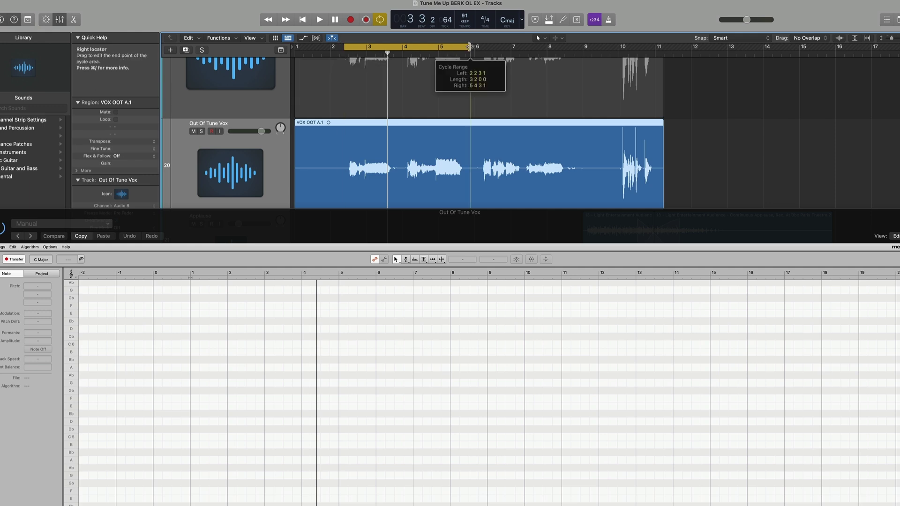
pyautogui.moveTo(344, 47); pyautogui.dragTo(342, 47)
pyautogui.press('space')
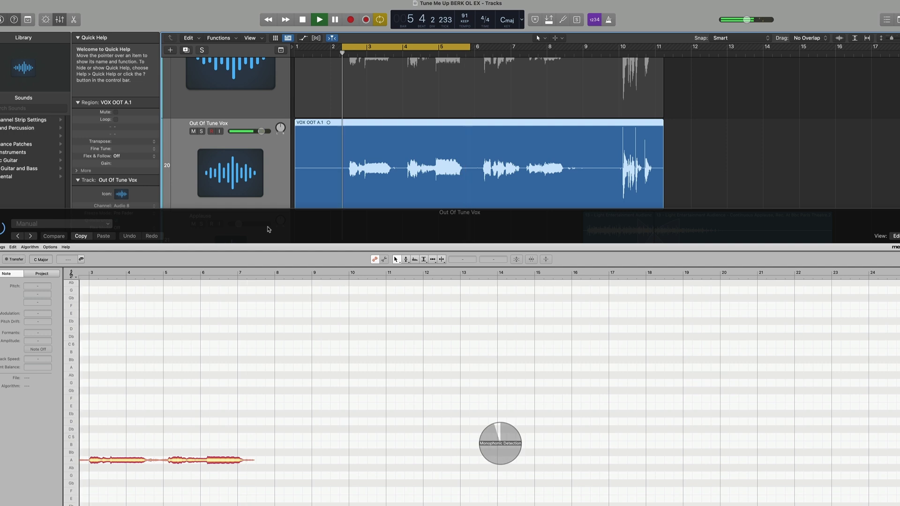
pyautogui.moveTo(269, 230); pyautogui.dragTo(283, 43)
# Move the Melodyne window up to fill the screen and zoom in on the opening notes.
pyautogui.hscroll(-5, 175, 200)
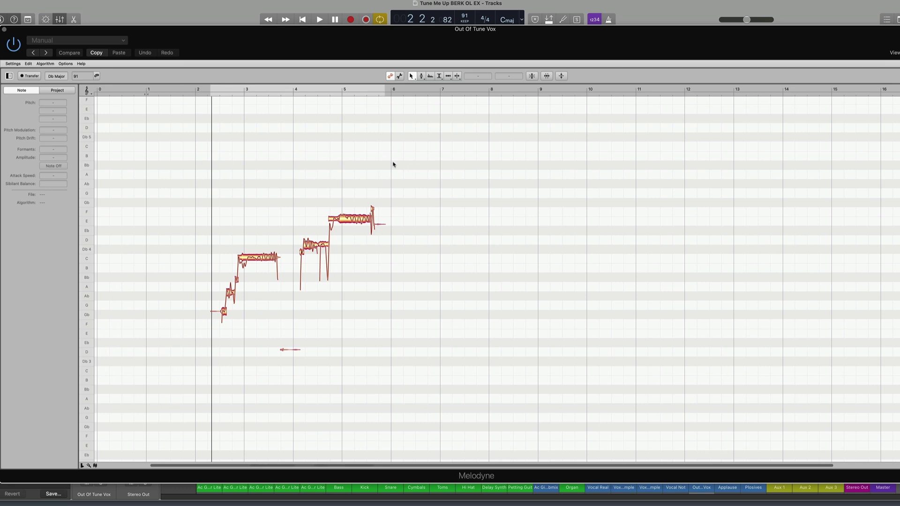
pyautogui.moveTo(304, 44); pyautogui.dragTo(307, 26)
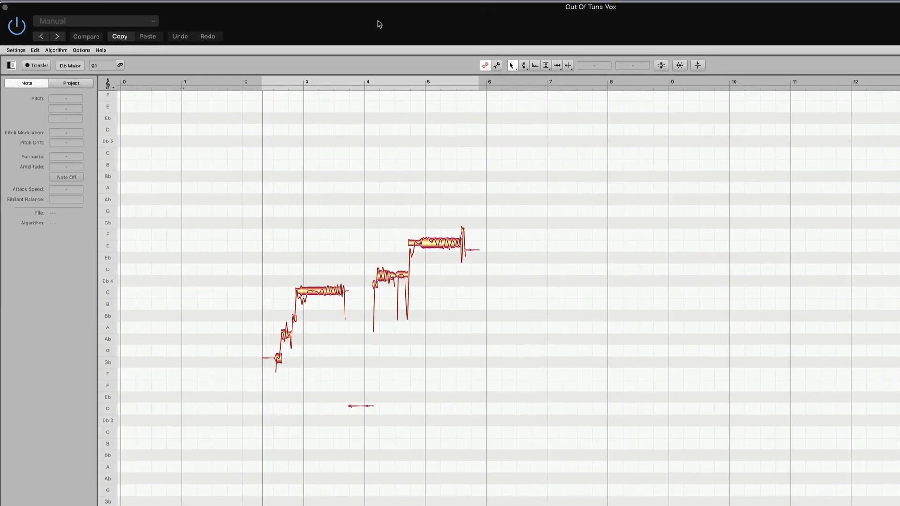
pyautogui.press('alt+super')
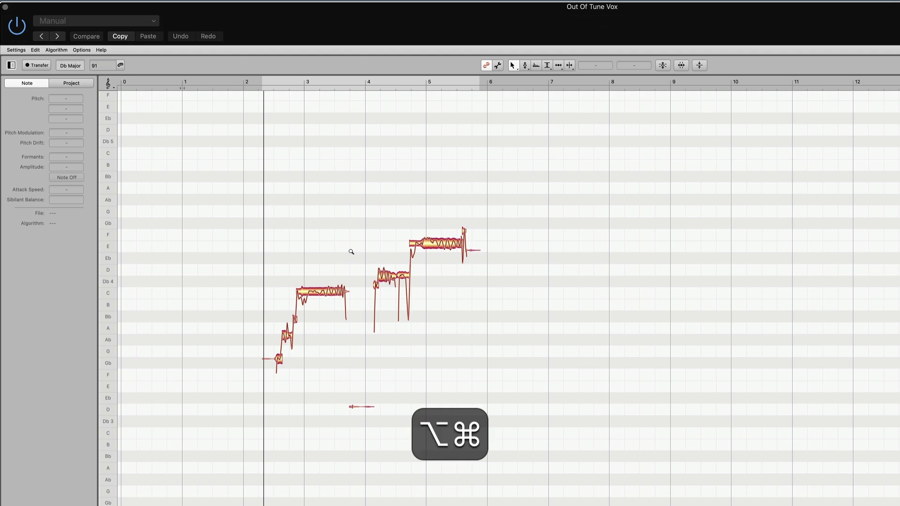
pyautogui.scroll(5, 351, 252)
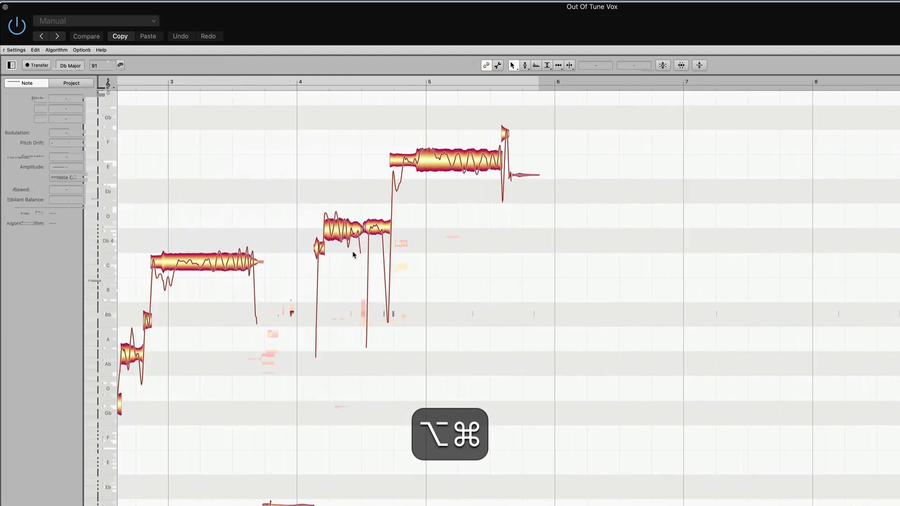
pyautogui.hscroll(-5, 353, 255)
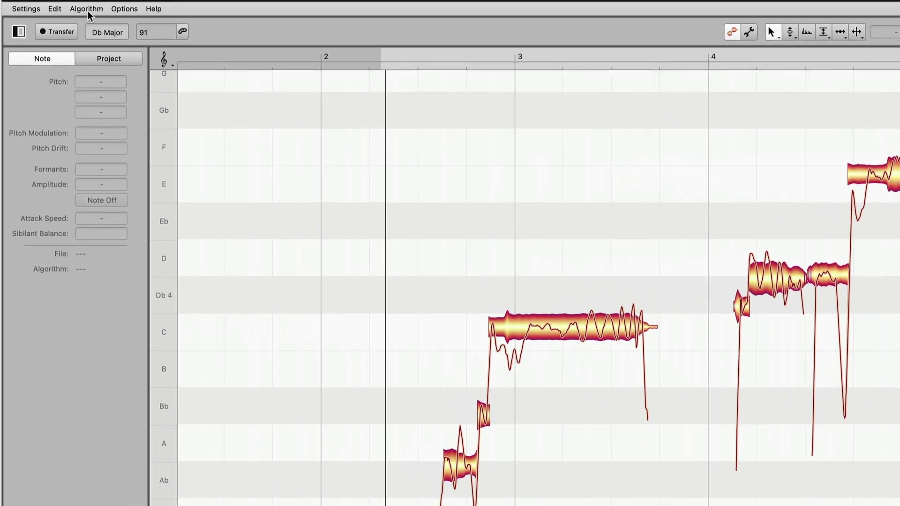
# Set Melodyne's Pitch Grid to No Snap and its Time Grid to Seconds.
pyautogui.click(124, 9)
pyautogui.moveTo(140, 31)
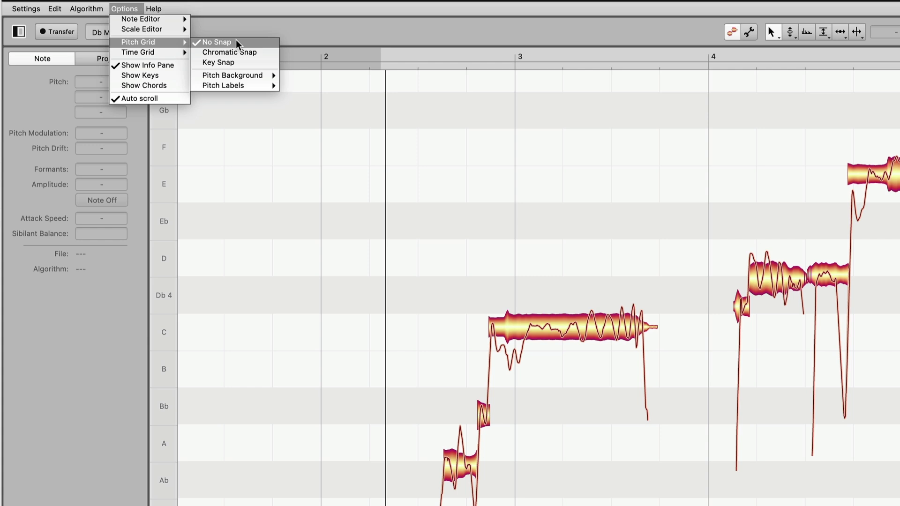
pyautogui.click(215, 41)
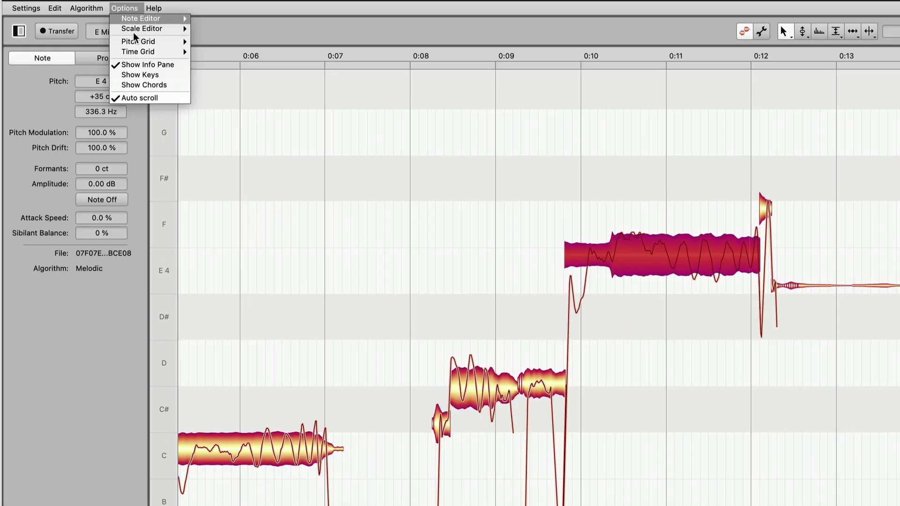
pyautogui.moveTo(140, 52)
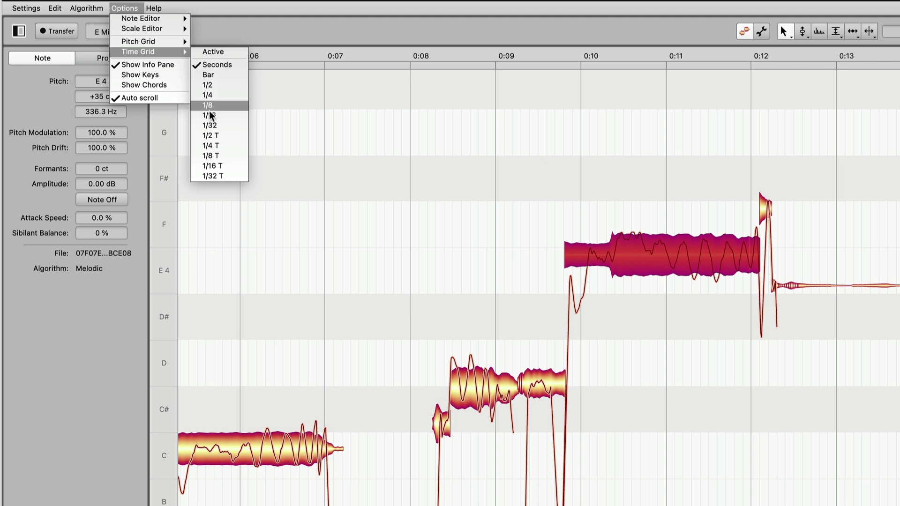
pyautogui.click(218, 52)
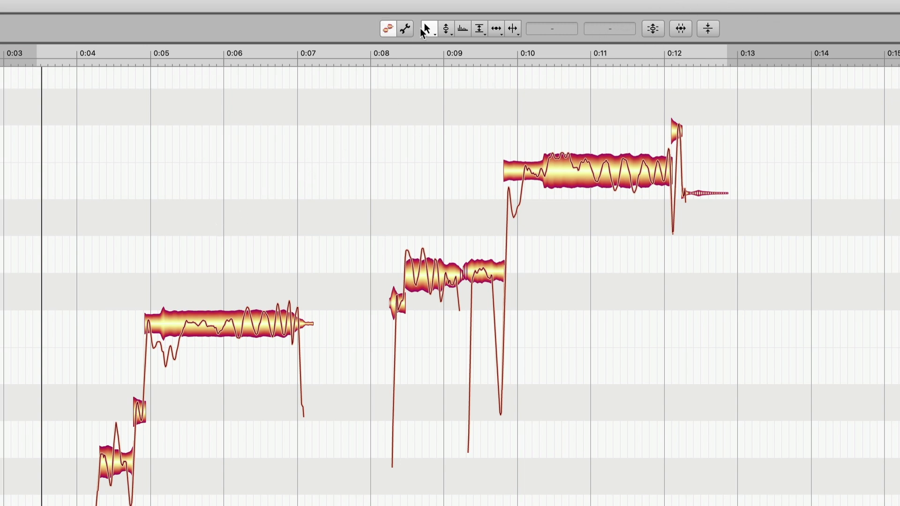
# Pick the Scroll tool from the right-click palette and pan the note view.
pyautogui.rightClick(183, 174)
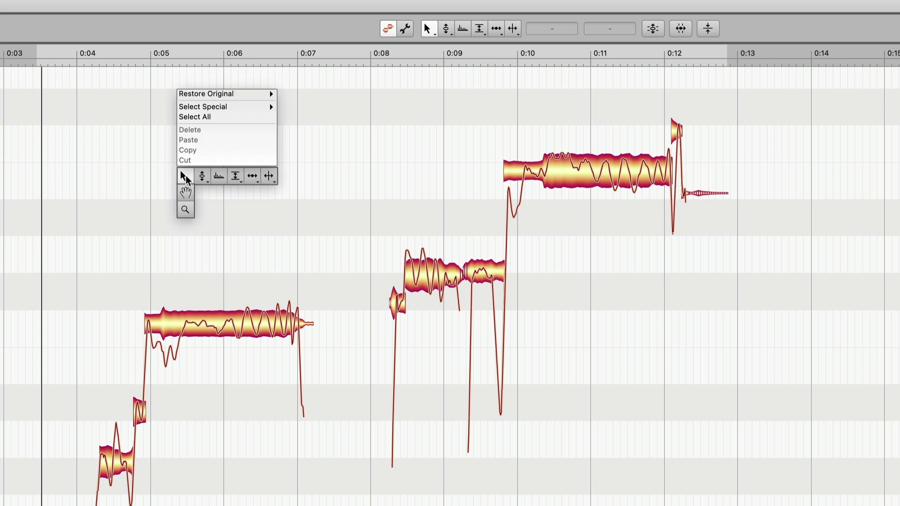
pyautogui.moveTo(200, 177)
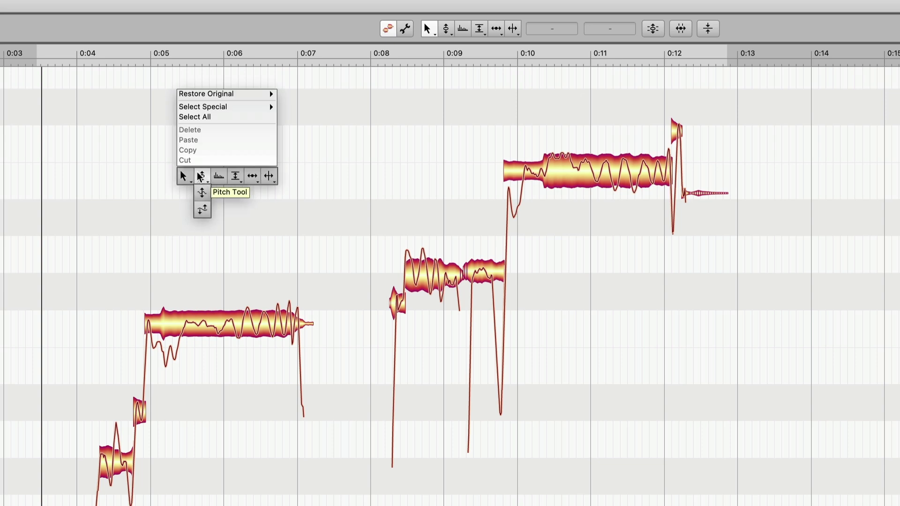
pyautogui.moveTo(235, 177)
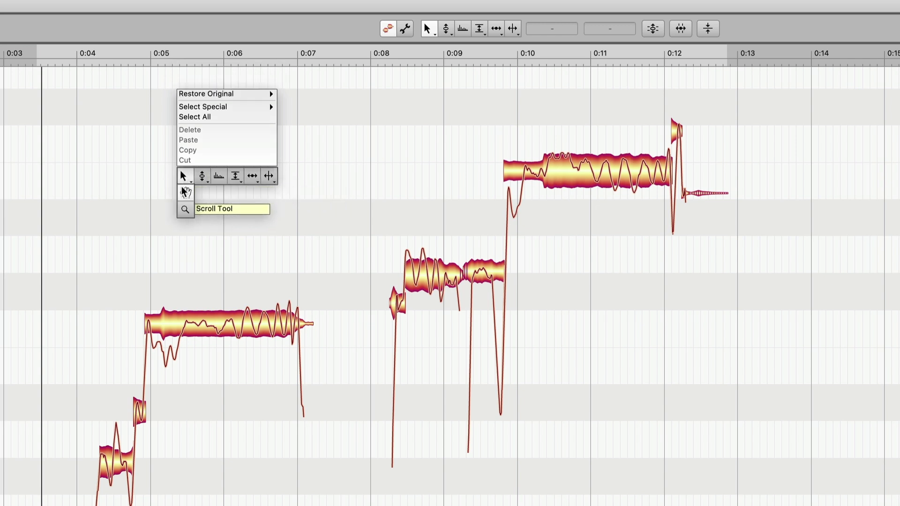
pyautogui.click(185, 192)
pyautogui.moveTo(177, 238)
pyautogui.mouseDown()
pyautogui.moveTo(162, 105)
pyautogui.moveTo(163, 305)
pyautogui.moveTo(176, 243)
pyautogui.mouseUp()
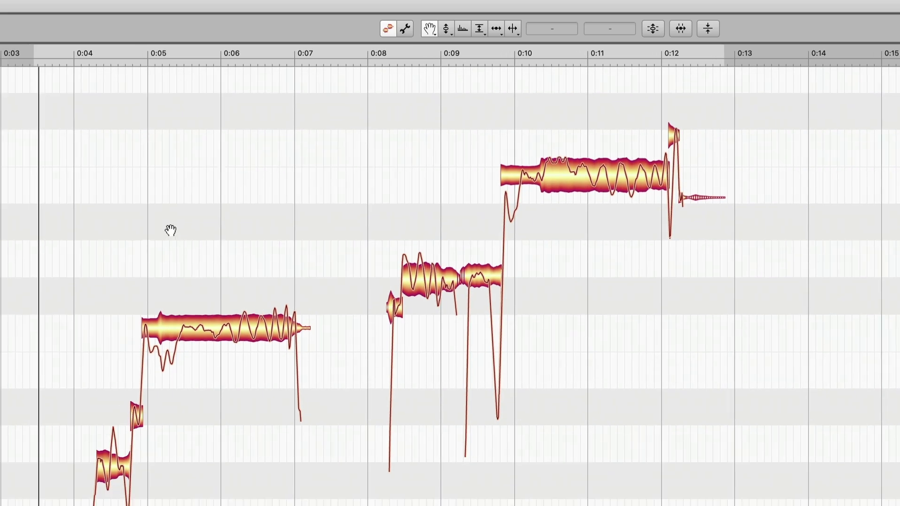
# Use the Zoom tool to zoom in near 0:03–0:05, then out to about 0:03–0:11.
pyautogui.rightClick(161, 201)
pyautogui.click(159, 219)
pyautogui.moveTo(37, 237); pyautogui.dragTo(164, 272)
pyautogui.moveTo(393, 497); pyautogui.dragTo(319, 268)
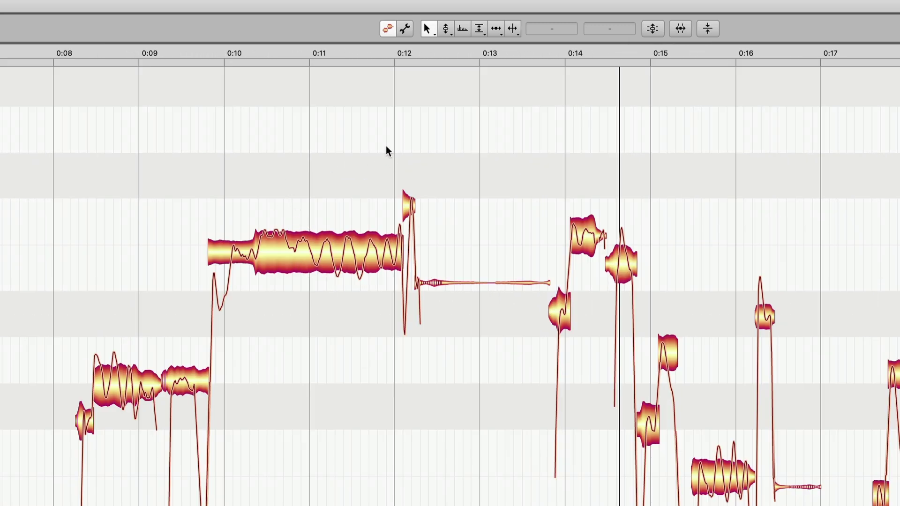
# Drag the sharp 0:10–0:12 note down onto E4 and set its offset to -1 cent.
pyautogui.click(301, 261)
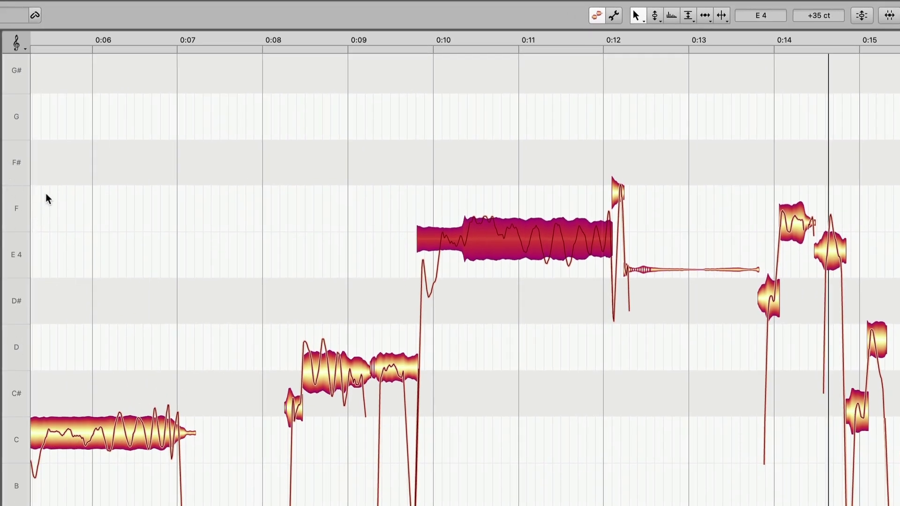
pyautogui.moveTo(485, 240); pyautogui.dragTo(483, 213)
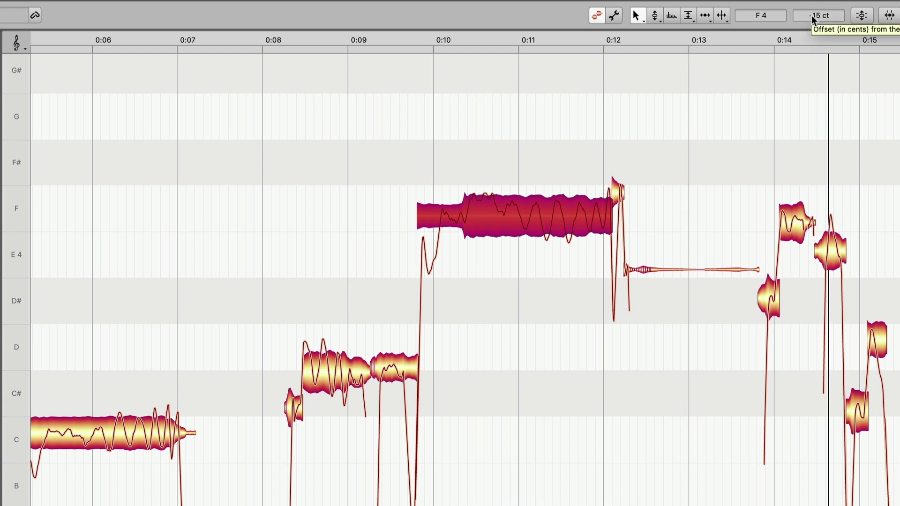
pyautogui.moveTo(527, 217)
pyautogui.mouseDown()
pyautogui.moveTo(528, 203)
pyautogui.moveTo(530, 215)
pyautogui.mouseUp()
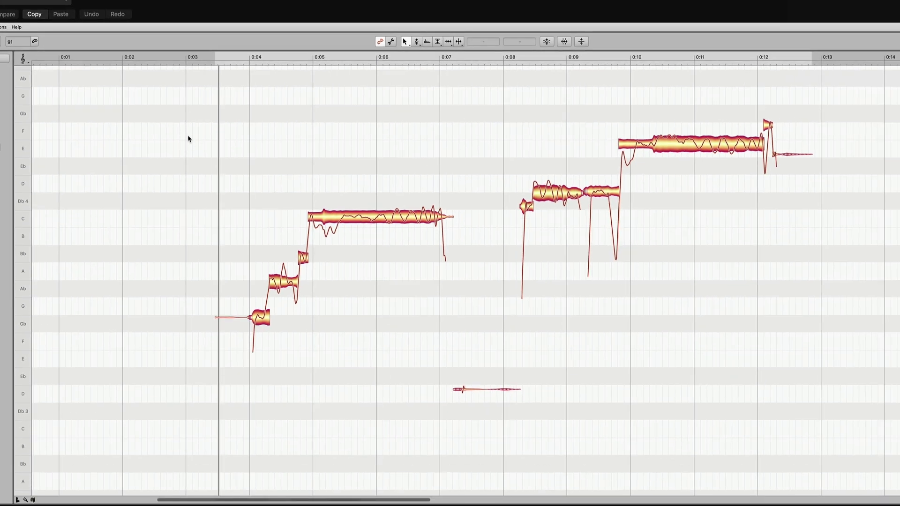
# Marquee-select then deselect the phrase's notes, and show the Algorithm list with Melodic (Standard) active.
pyautogui.moveTo(188, 99); pyautogui.dragTo(832, 410)
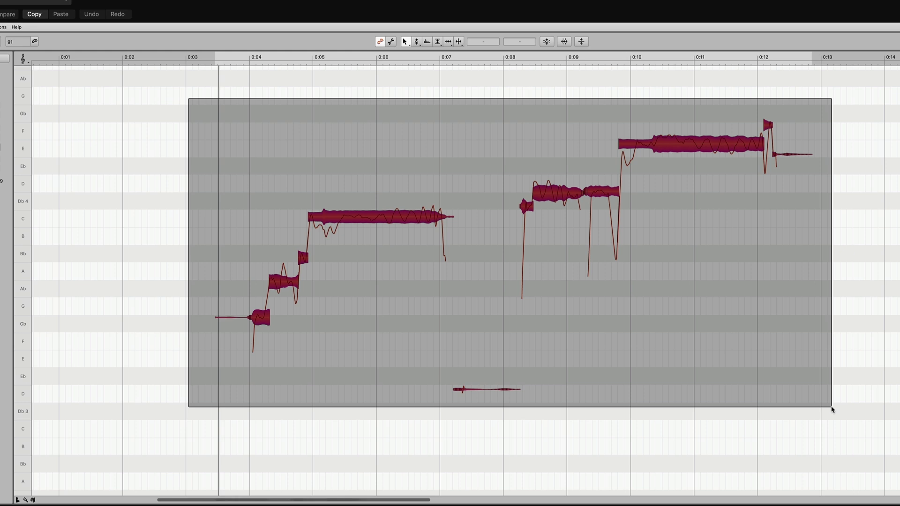
pyautogui.moveTo(832, 409); pyautogui.dragTo(833, 410)
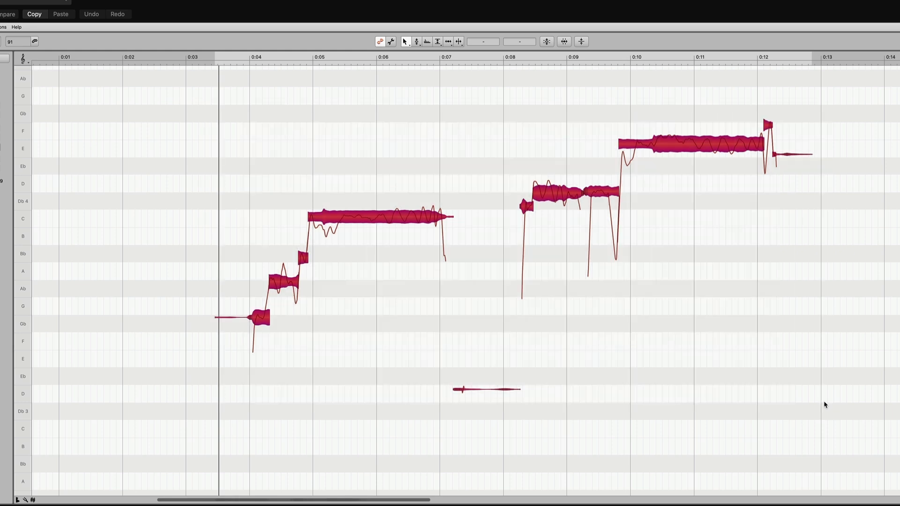
pyautogui.click(291, 174)
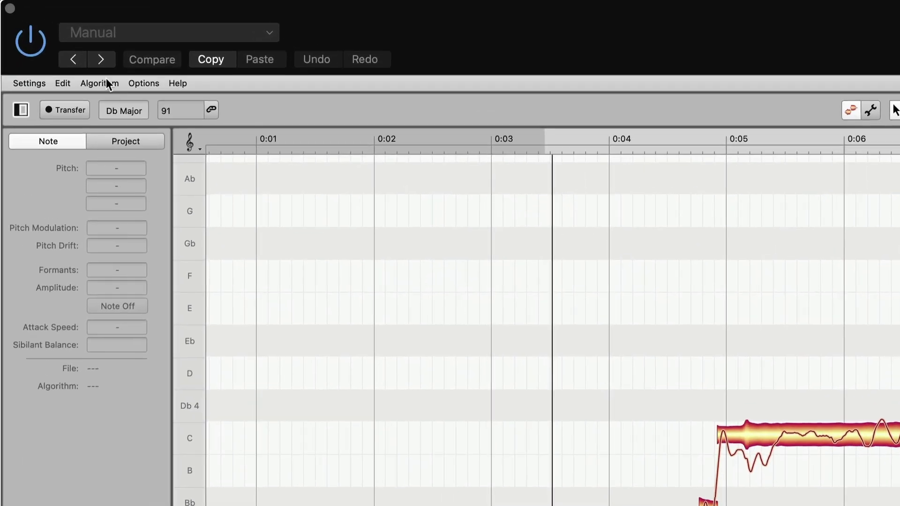
pyautogui.click(31, 52)
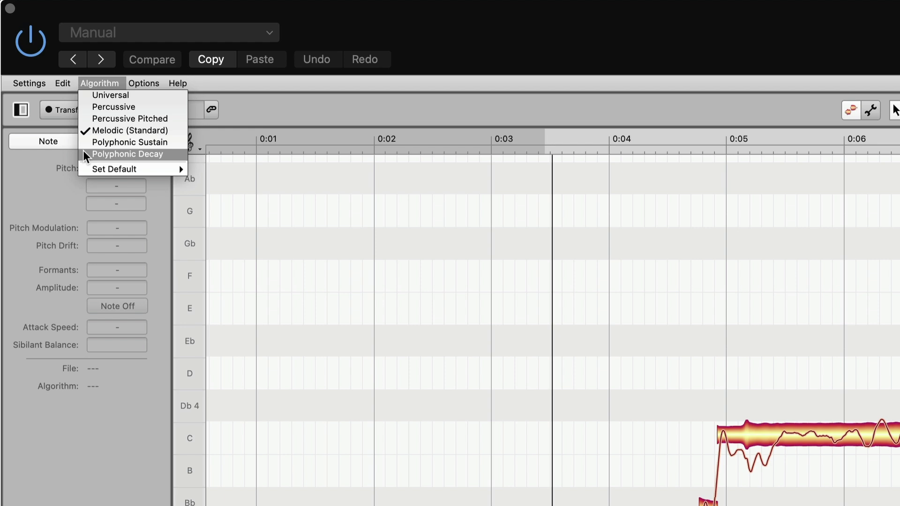
# Dismiss the Algorithm menu unchanged and close the Melodyne editor window.
pyautogui.moveTo(112, 168)
pyautogui.click(473, 224)
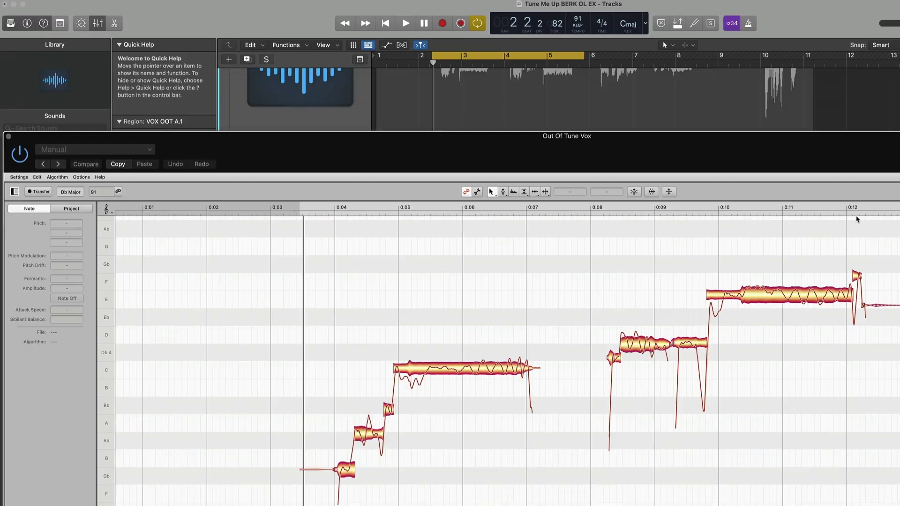
pyautogui.click(862, 350)
pyautogui.click(862, 350)
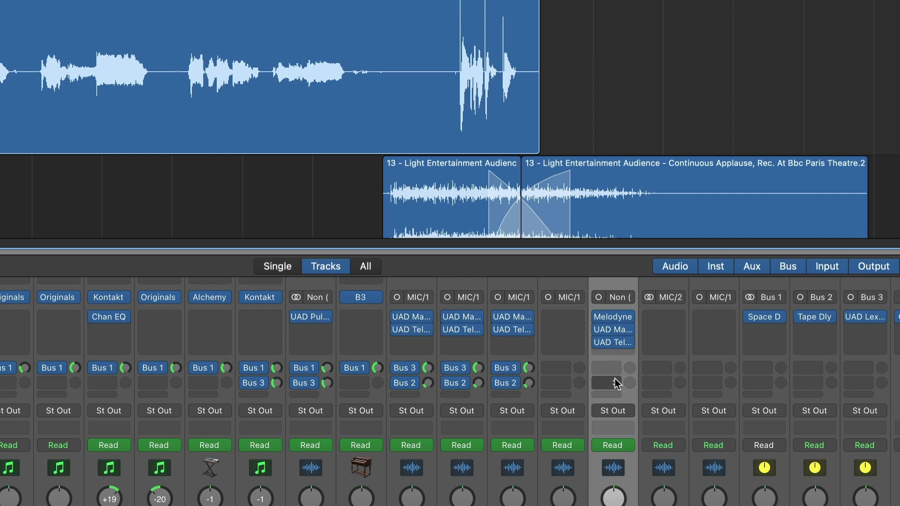
# Bypass both UAD plug-ins that follow Melodyne on the Out Of Tune Vox channel.
pyautogui.moveTo(600, 331)
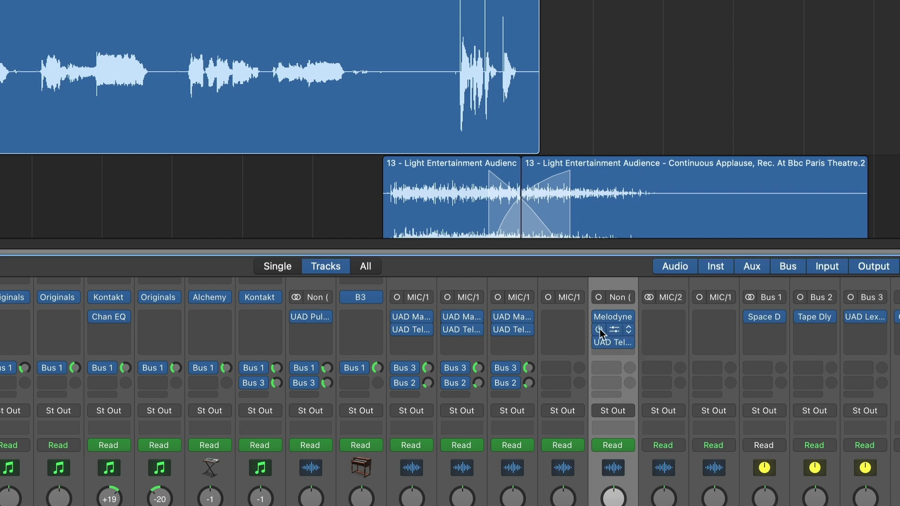
pyautogui.click(598, 330)
pyautogui.click(599, 343)
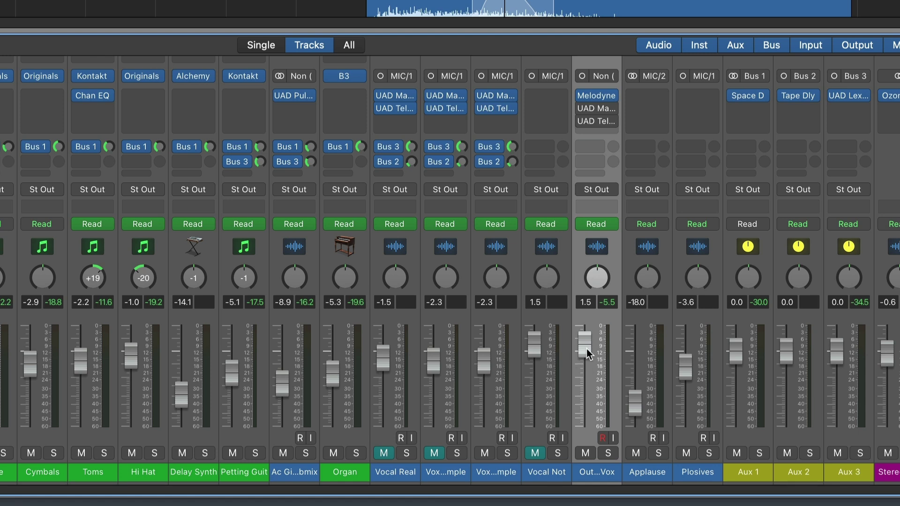
# Set the Out Of Tune Vox volume to -0.1 dB and dismiss the automation mode menu.
pyautogui.moveTo(589, 355); pyautogui.dragTo(589, 364)
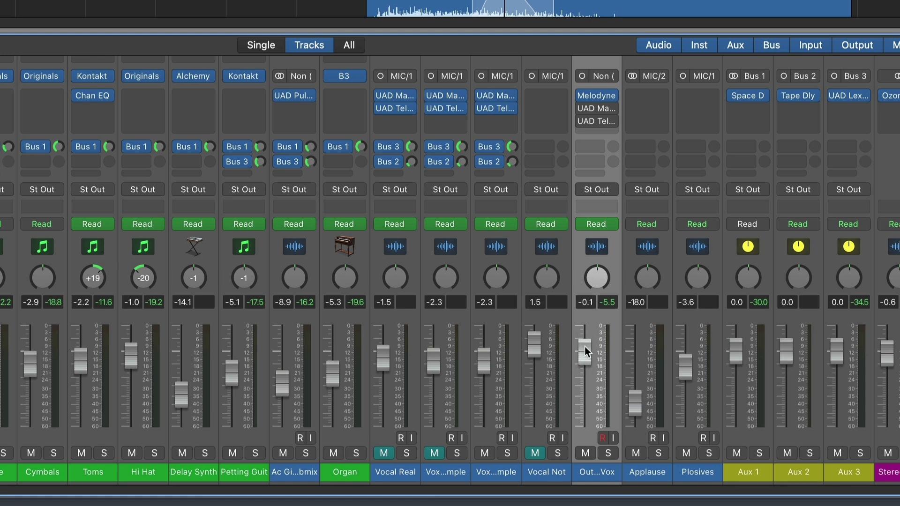
pyautogui.click(602, 227)
pyautogui.click(608, 228)
pyautogui.moveTo(612, 226)
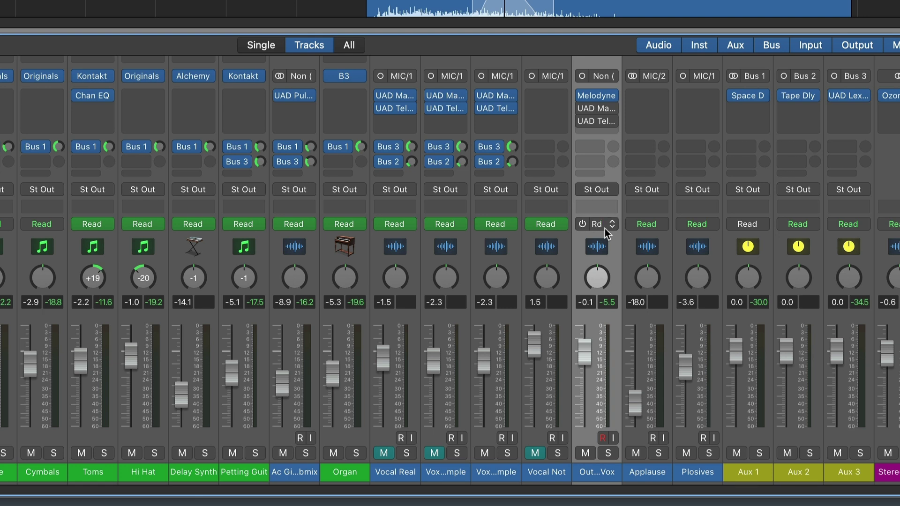